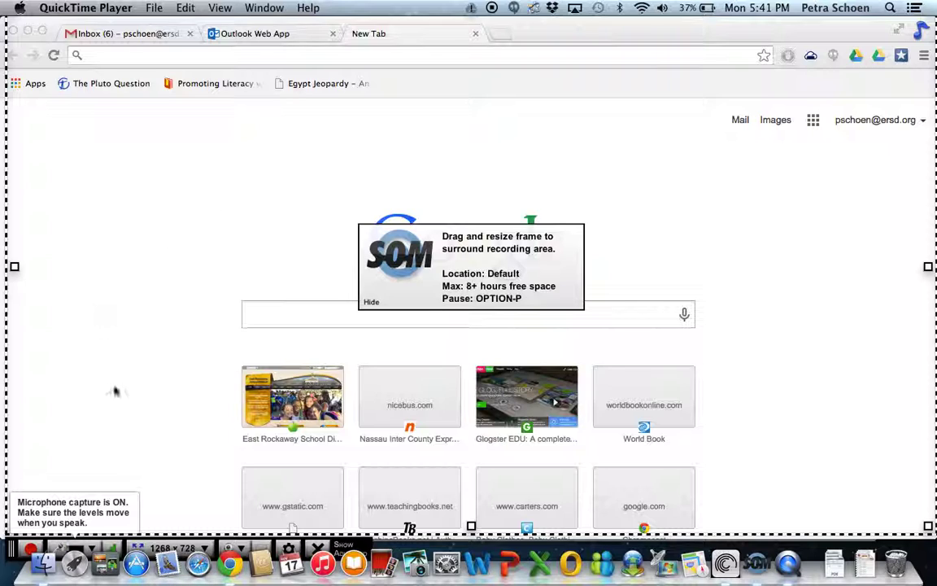
Step: Place the Finder All My Files window inside the capture frame and focus the recorder
left_click(36, 553)
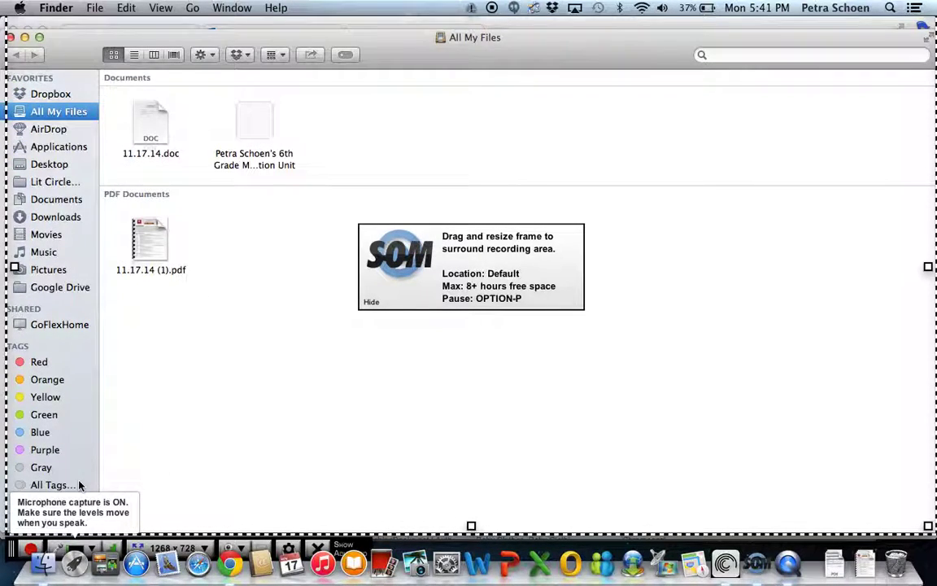
left_click(30, 551)
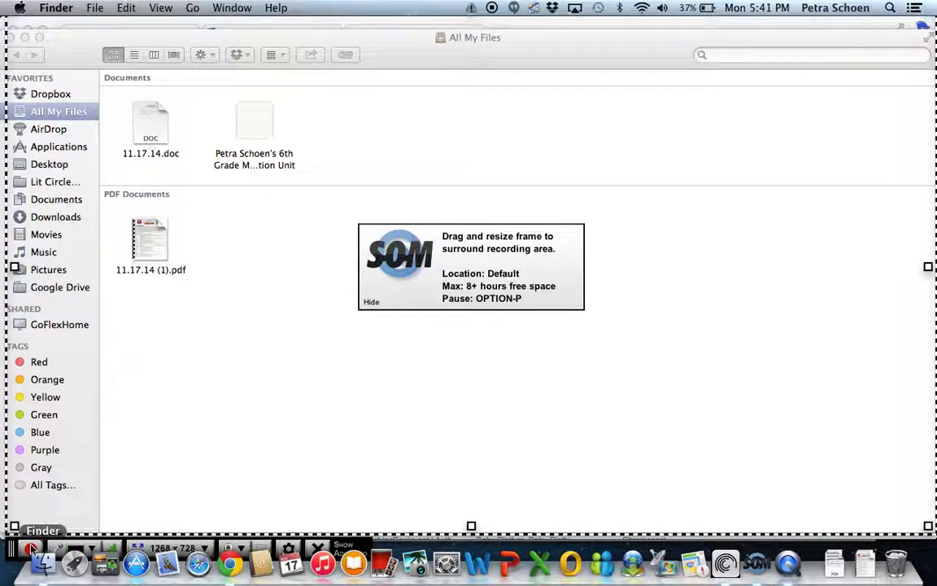
Step: Record a demo switching to Chrome, showing Outlook, typing in a new tab, then stop
left_click(30, 550)
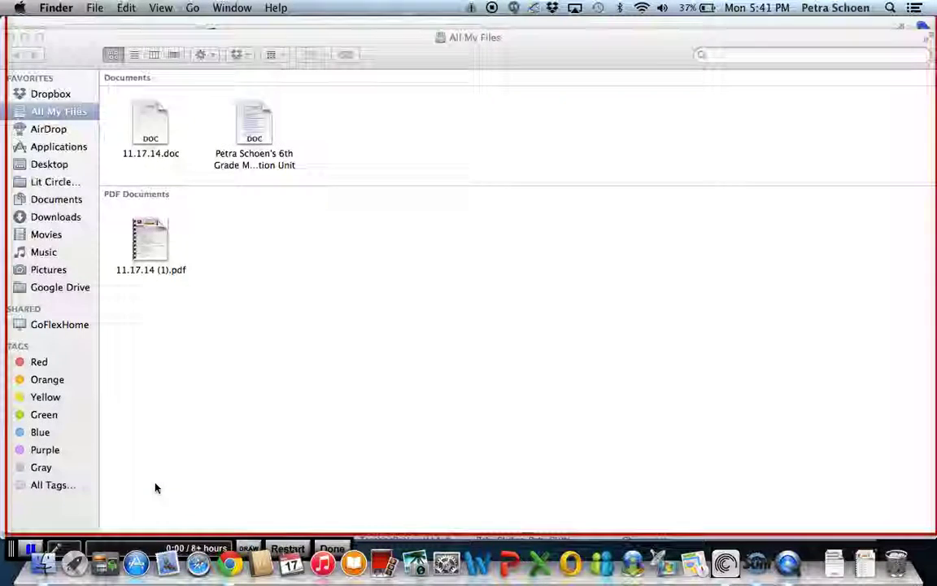
key("super+Tab")
key("super+Tab")
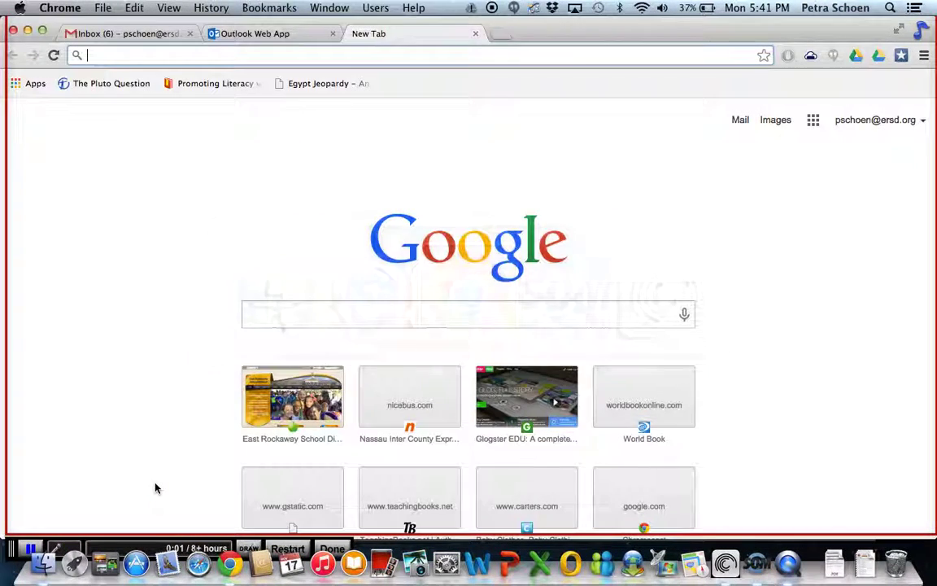
left_click(253, 34)
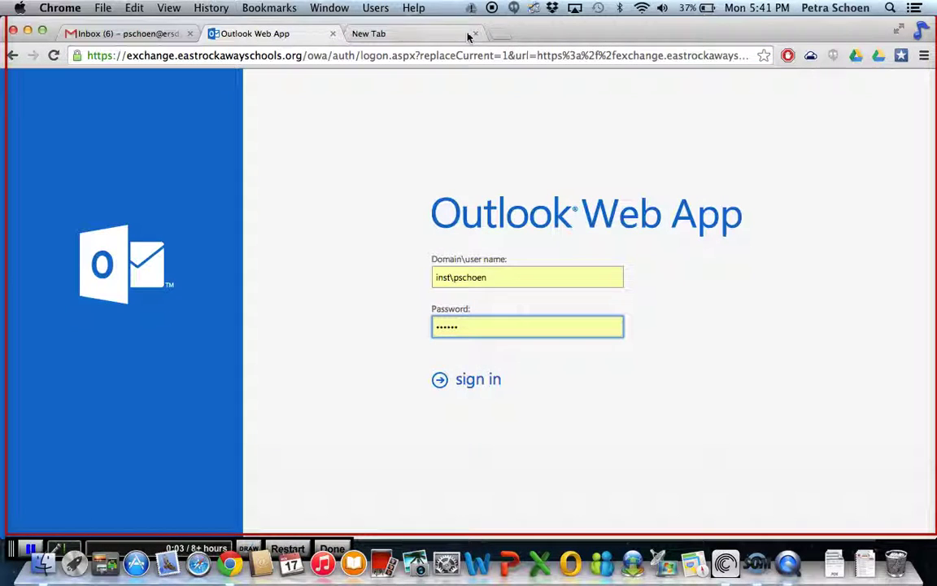
left_click(504, 35)
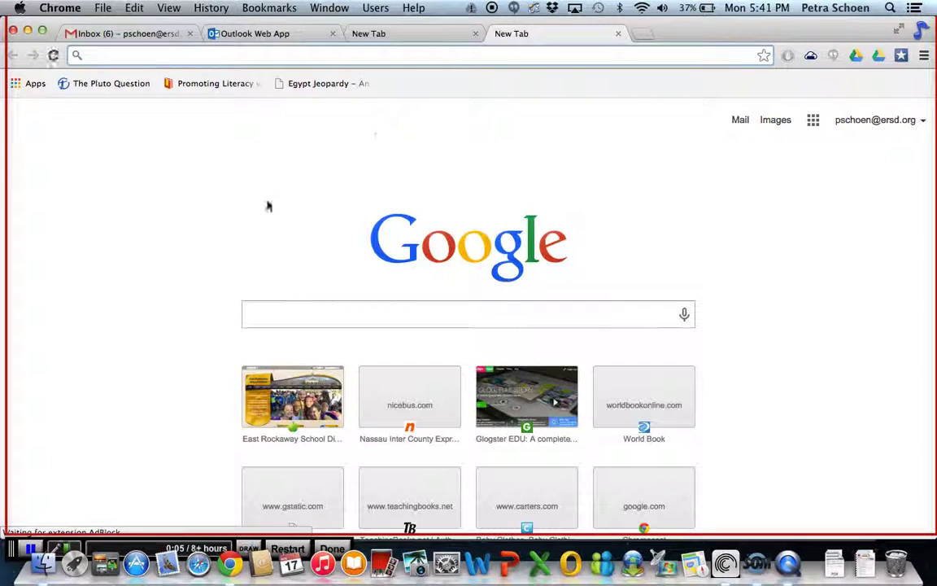
type(";ojbnvjeknvjknv")
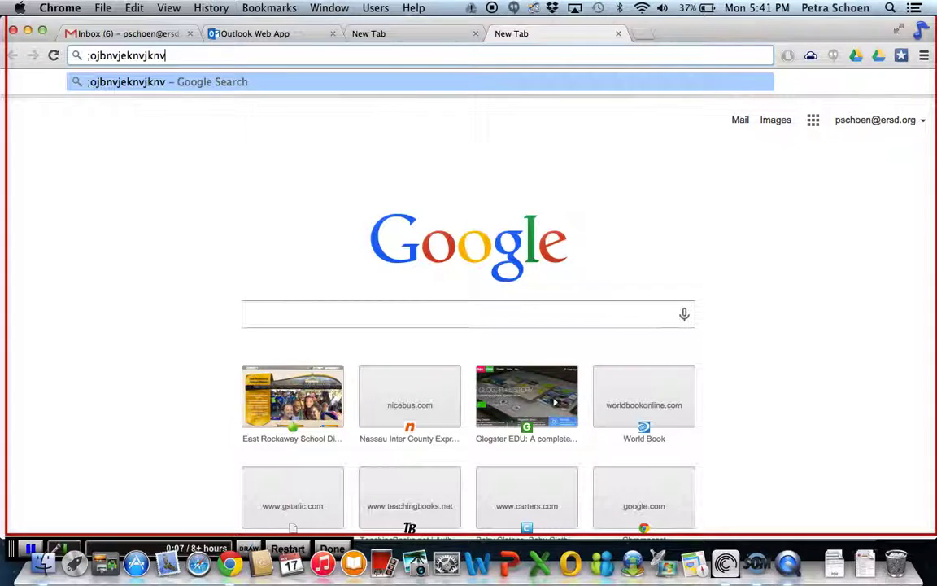
key("BackSpace")
key("BackSpace")
key("BackSpace")
key("BackSpace")
type("vlkmv")
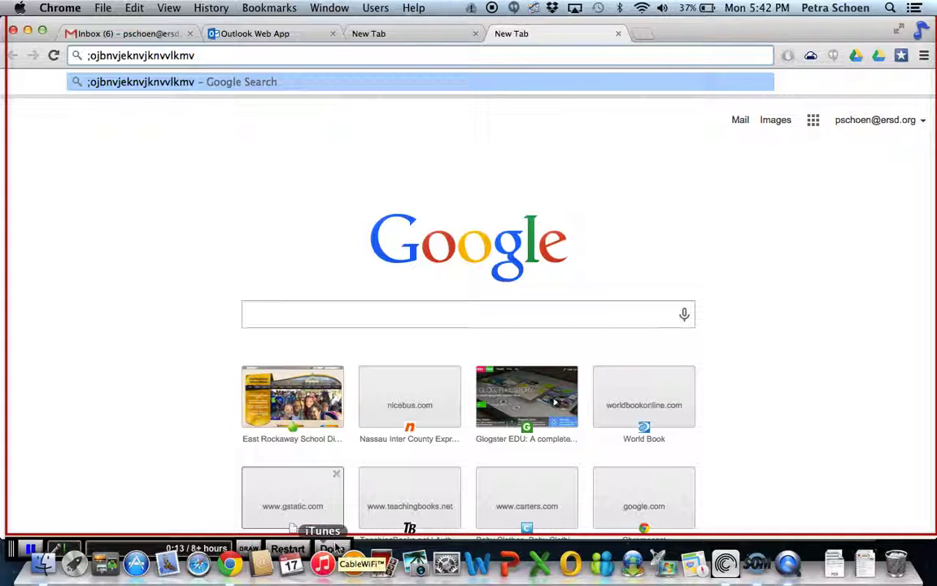
left_click(334, 549)
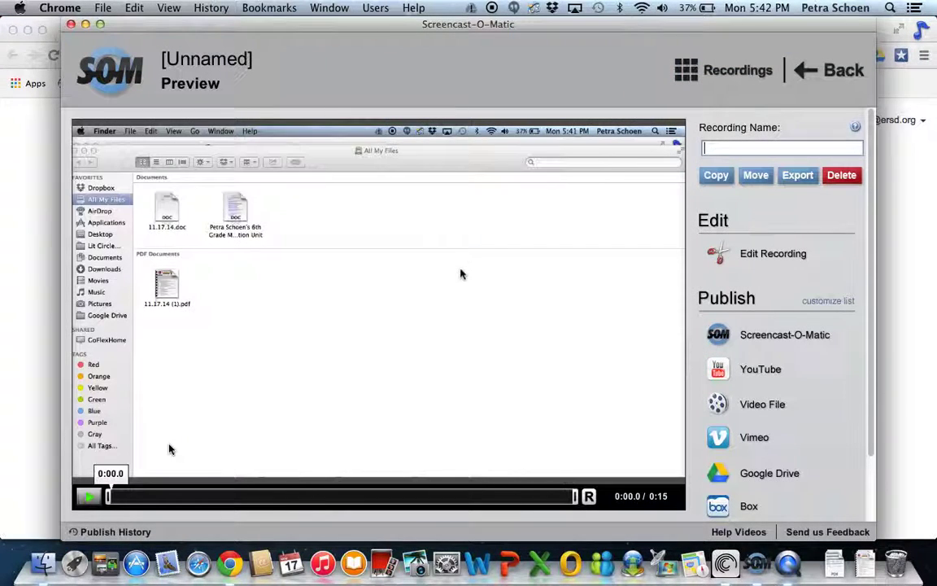
Step: Name the recording 'hbvkjwbvkwaj' and save it as an MP4 video in ER Folder
type("hb")
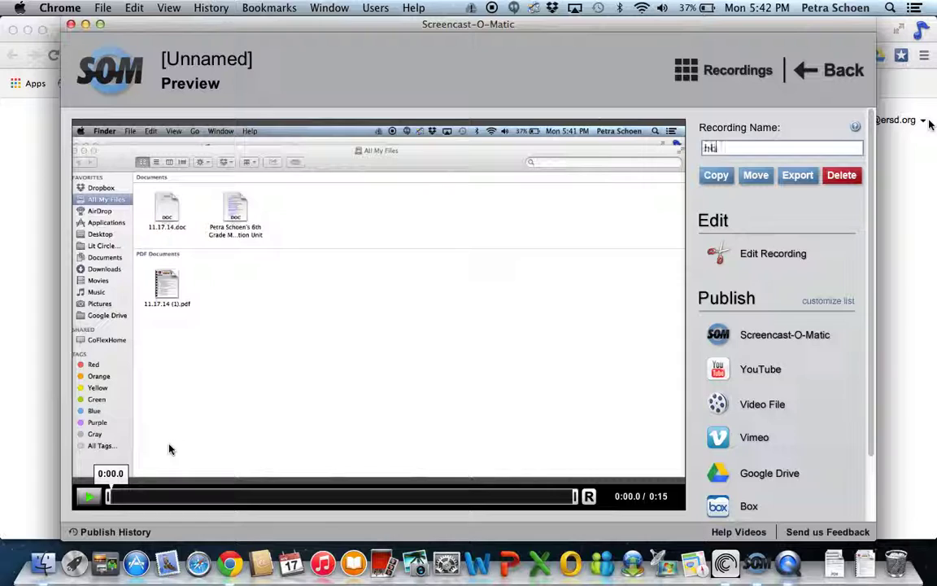
type("vkjwbvkwaj")
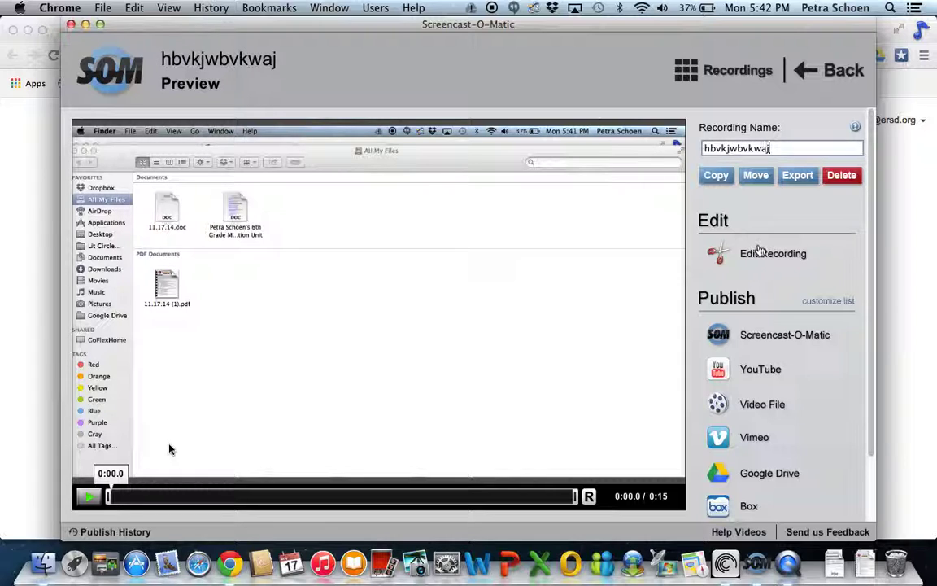
left_click(754, 407)
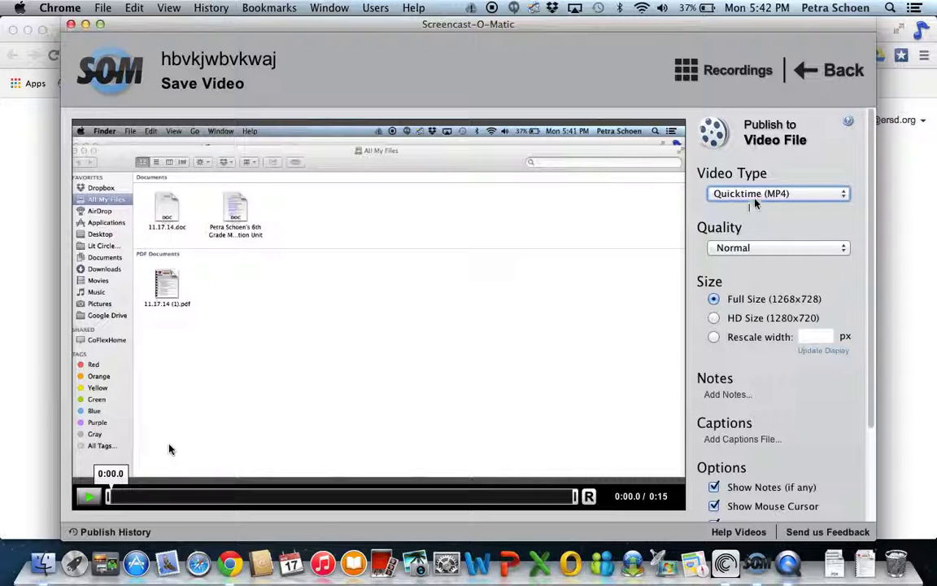
scroll(739, 227, "down", 3)
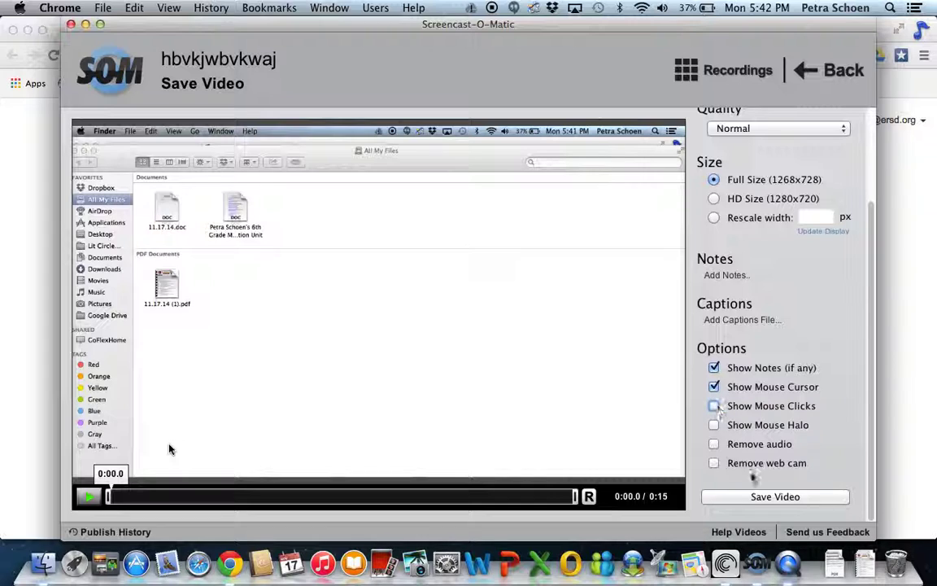
left_click(777, 498)
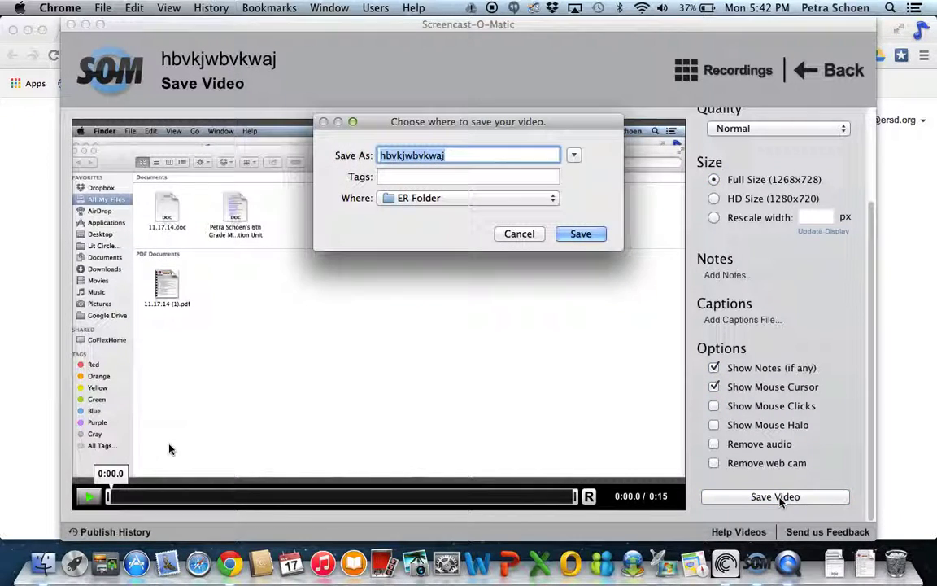
left_click(576, 234)
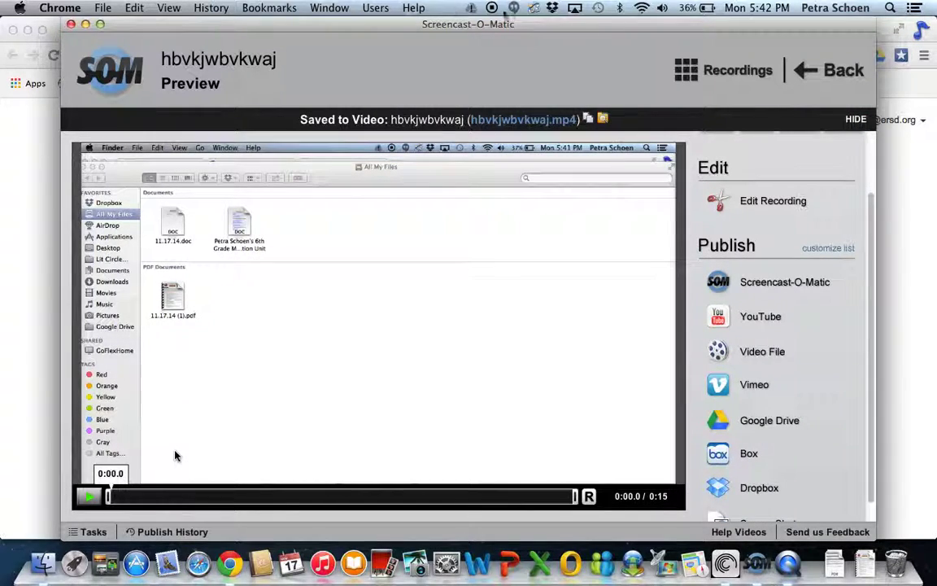
Step: Switch back to Chrome and load drive.google.com in the fourth tab
key("super+Tab")
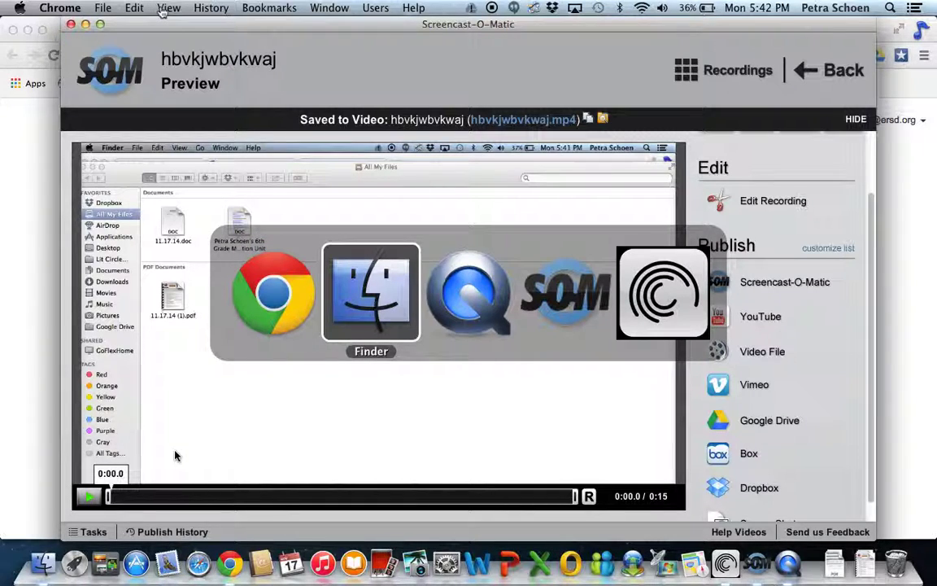
key("super+Tab")
key("super+Tab")
key("super+Tab")
key("super+Tab")
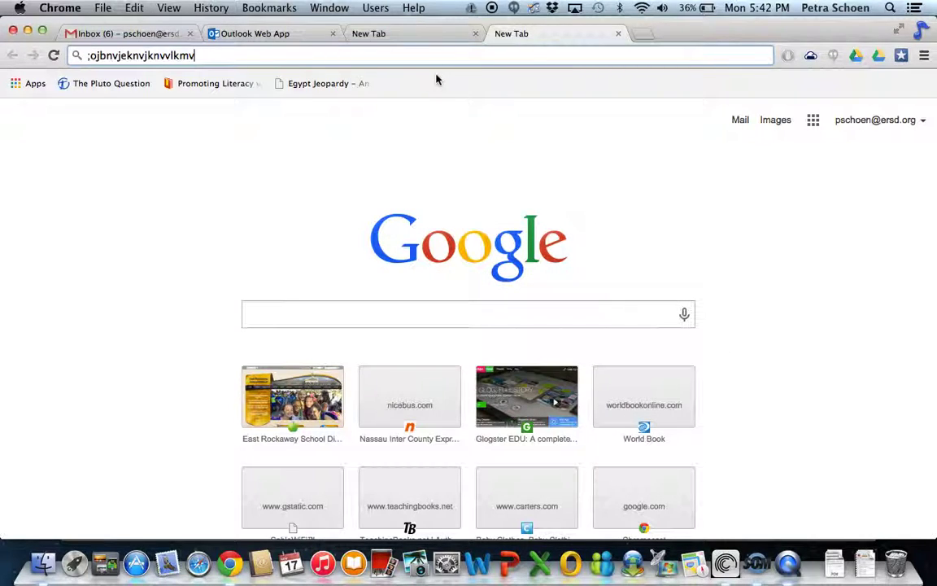
key("BackSpace")
key("BackSpace")
key("BackSpace")
key("BackSpace")
key("BackSpace")
key("BackSpace")
key("BackSpace")
key("BackSpace")
key("BackSpace")
key("BackSpace")
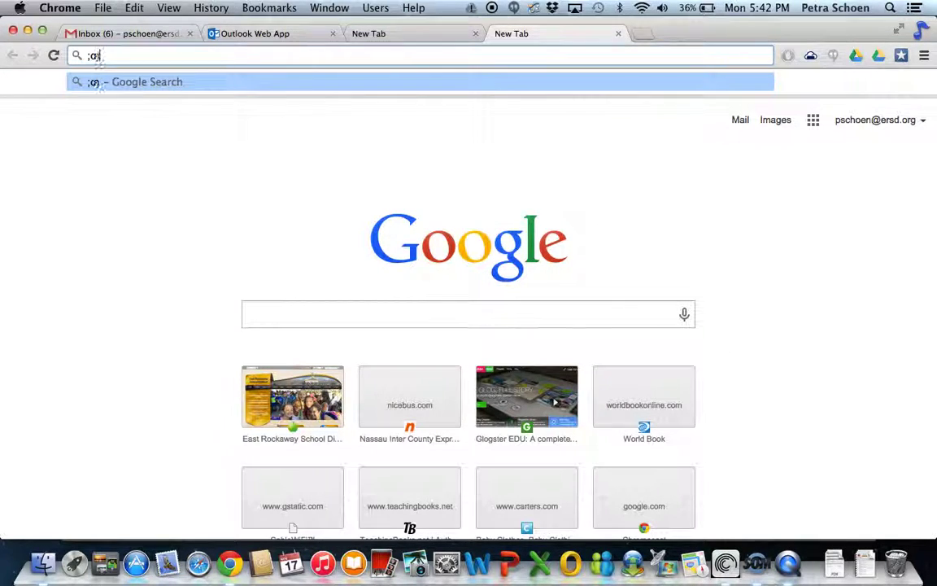
key("BackSpace")
key("BackSpace")
key("BackSpace")
type("druva")
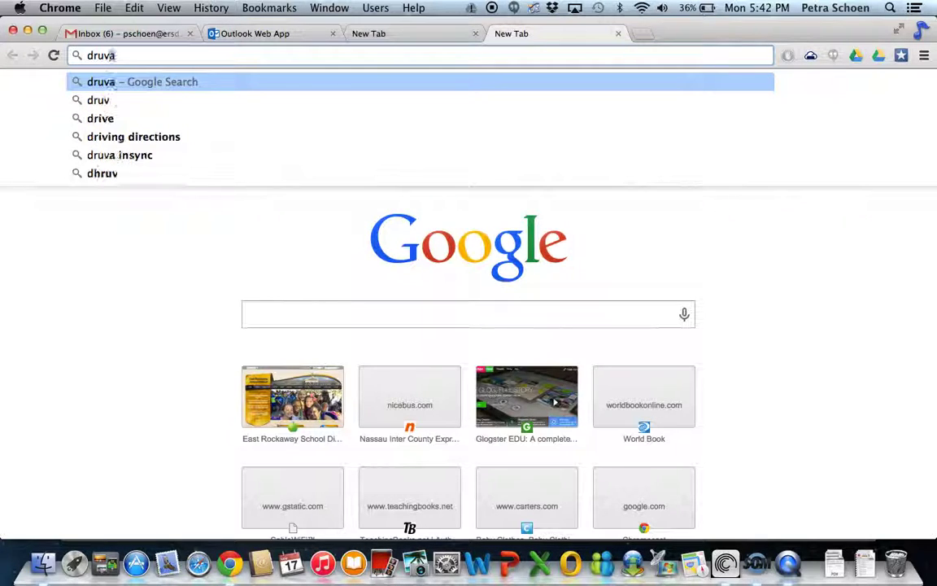
key("BackSpace")
key("BackSpace")
key("BackSpace")
type("ive")
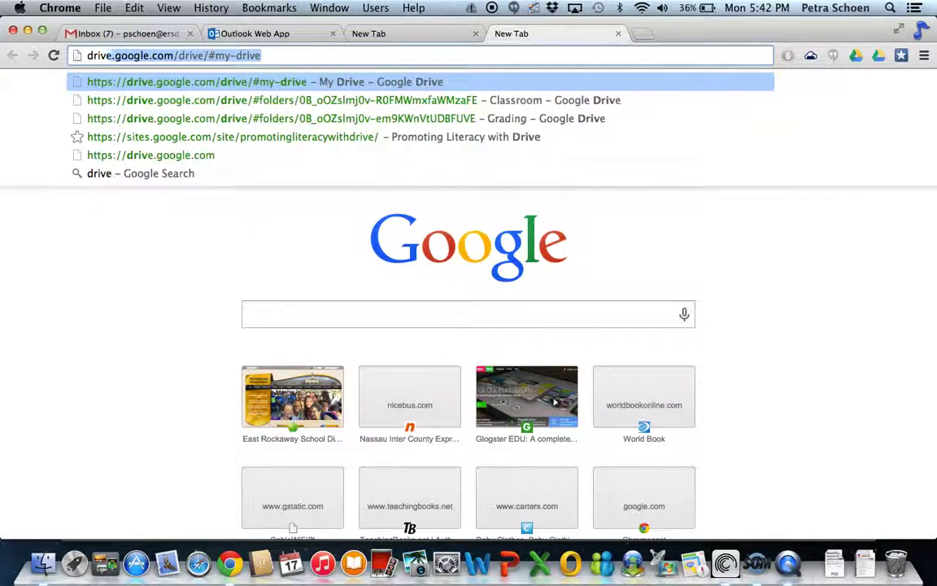
type(".google")
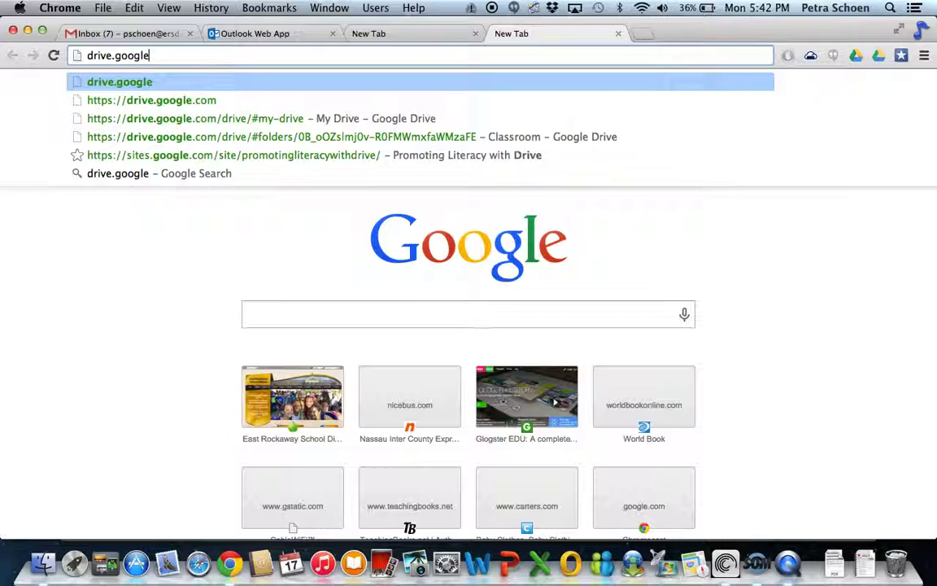
type(".com")
key("Return")
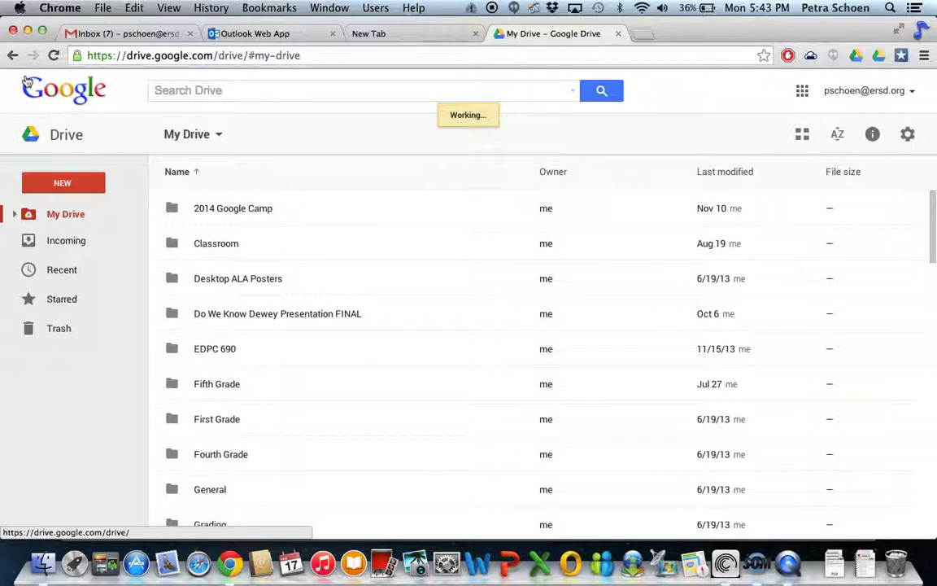
left_click(50, 186)
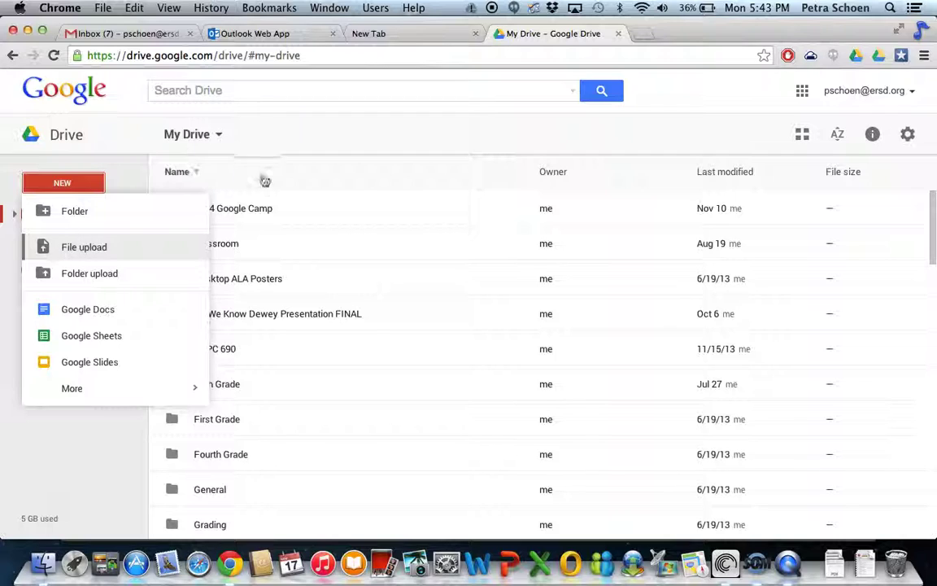
Step: Start a file upload and browse to Documents > ER Folder
left_click(154, 244)
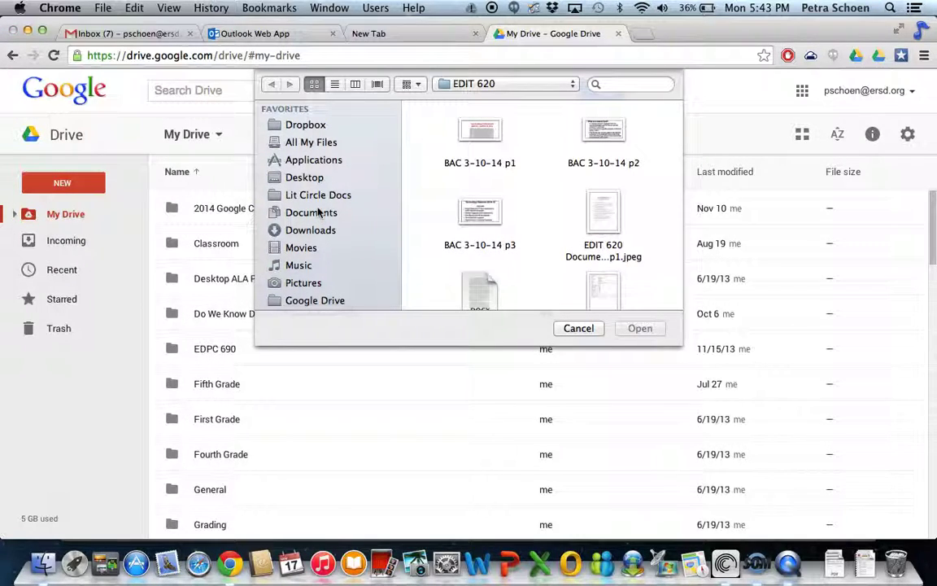
left_click(318, 213)
scroll(543, 201, "down", 5)
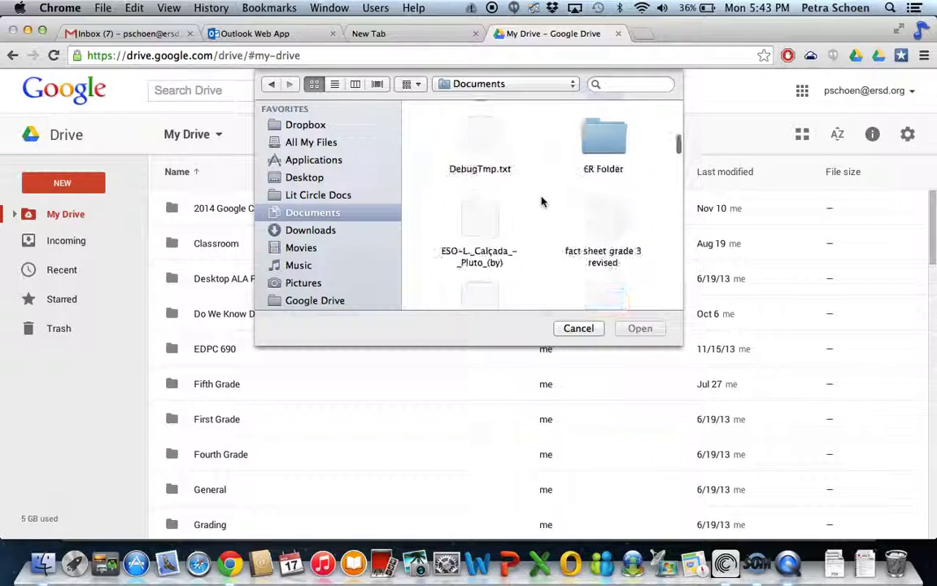
double_click(615, 142)
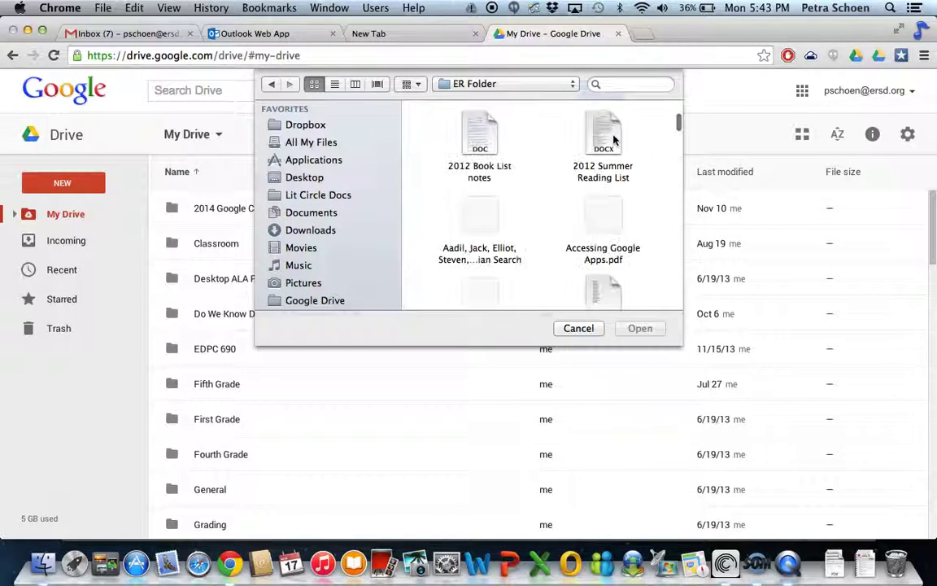
Step: Find hbvkjwbvkwaj.mp4 in ER Folder and upload it to My Drive
scroll(527, 233, "down", 2)
scroll(528, 233, "down", 2)
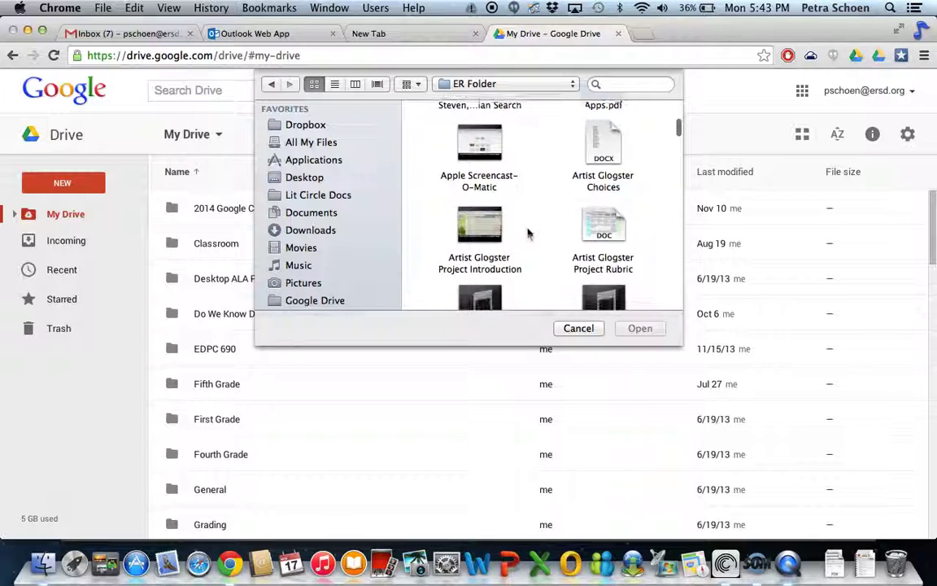
scroll(527, 234, "down", 2)
scroll(528, 234, "down", 2)
scroll(528, 234, "down", 2)
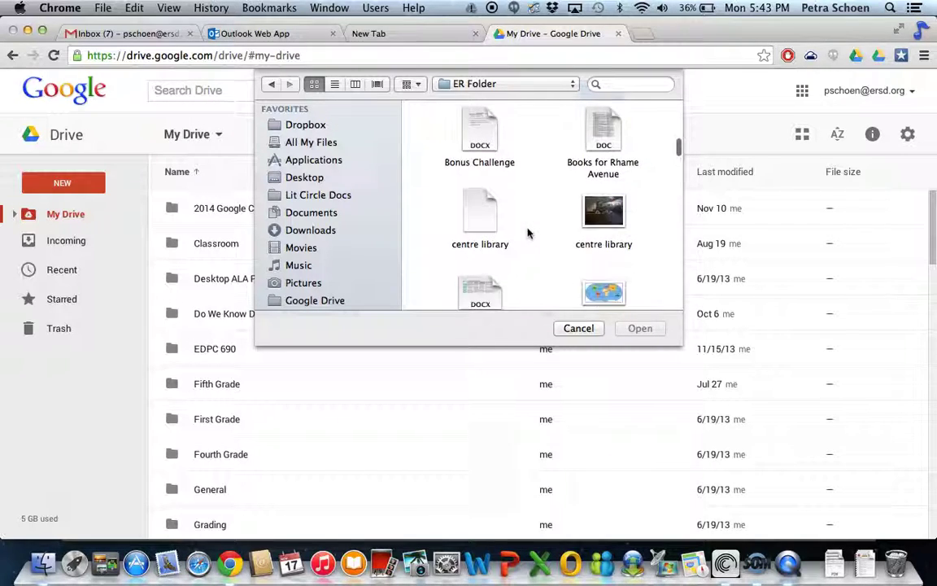
scroll(528, 234, "down", 2)
scroll(527, 234, "down", 2)
scroll(527, 234, "up", 3)
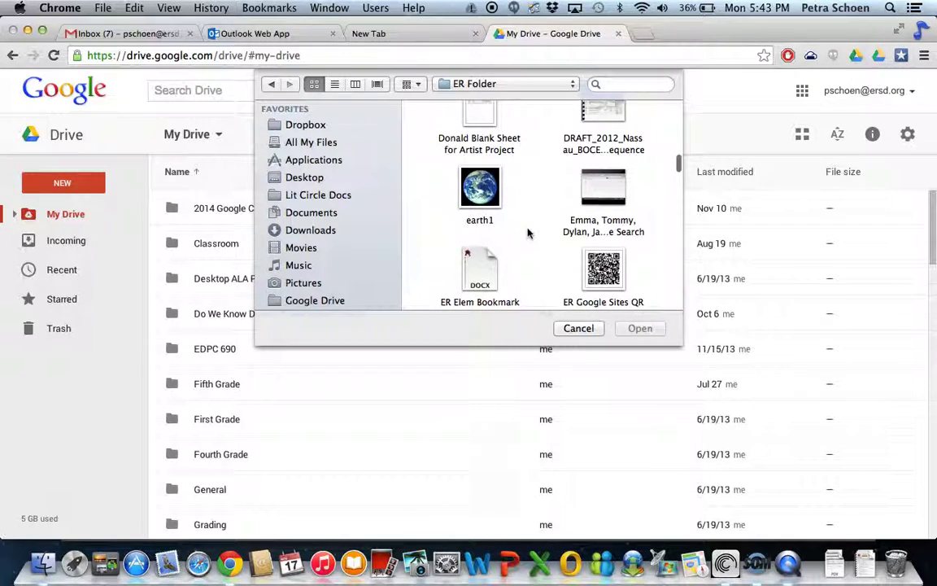
scroll(527, 234, "down", 5)
scroll(527, 234, "down", 2)
scroll(527, 234, "down", 2)
scroll(527, 234, "down", 2)
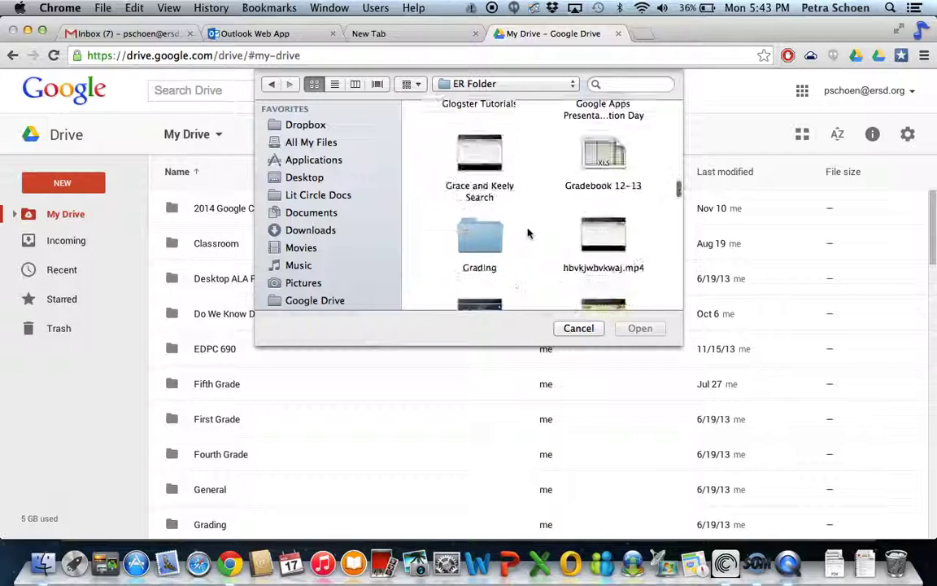
scroll(528, 233, "down", 1)
scroll(527, 233, "up", 1)
scroll(527, 233, "down", 3)
scroll(529, 233, "up", 1)
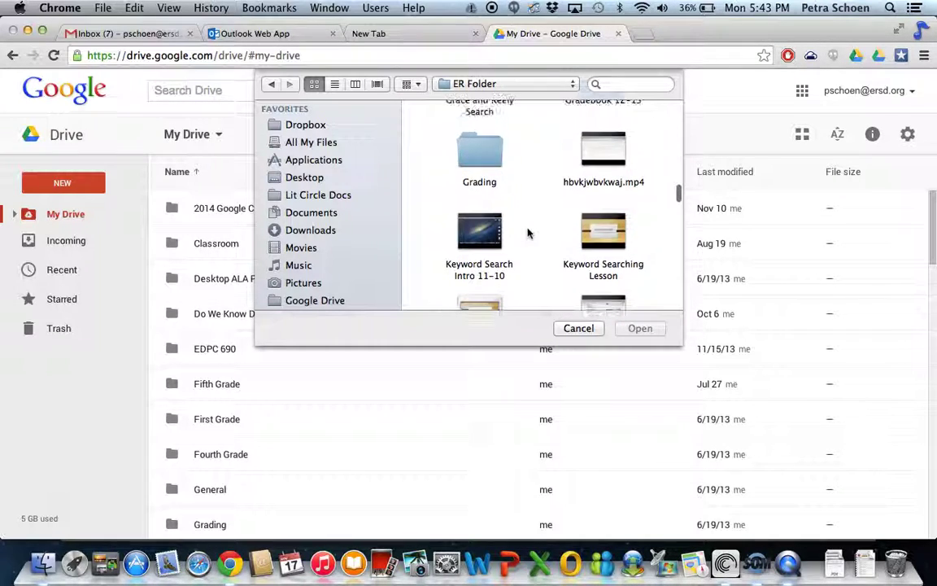
left_click(607, 154)
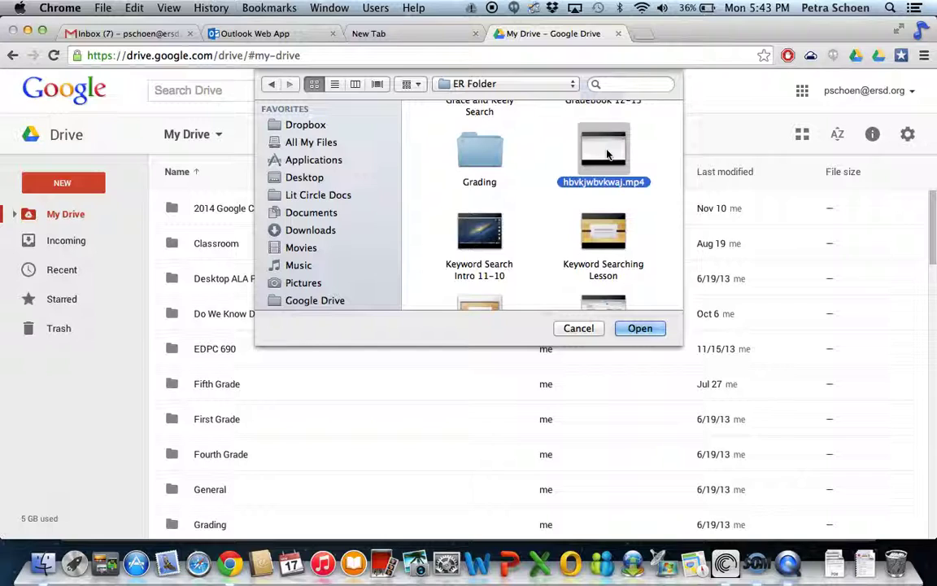
left_click(640, 329)
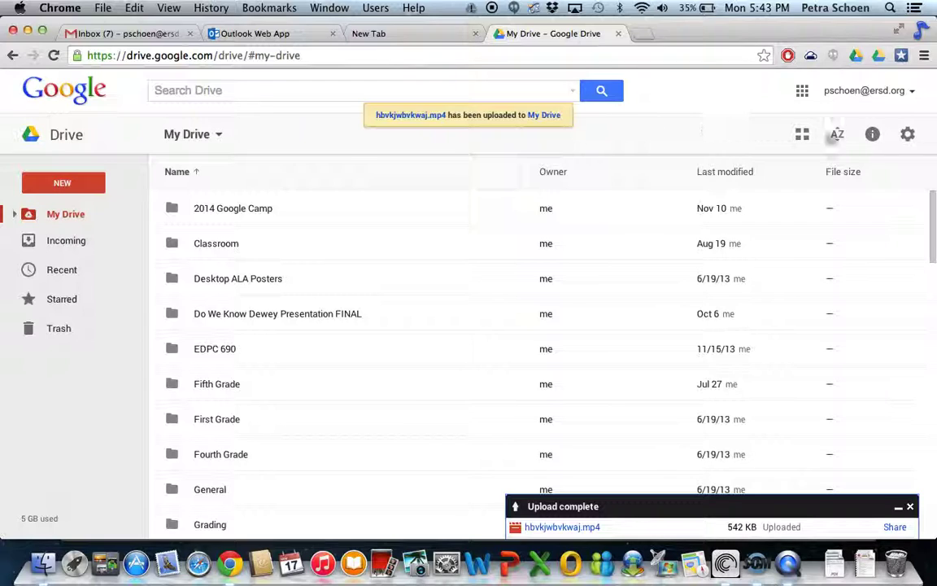
Step: Leave the new Drive through the gear menu to restore classic Google Drive
left_click(910, 136)
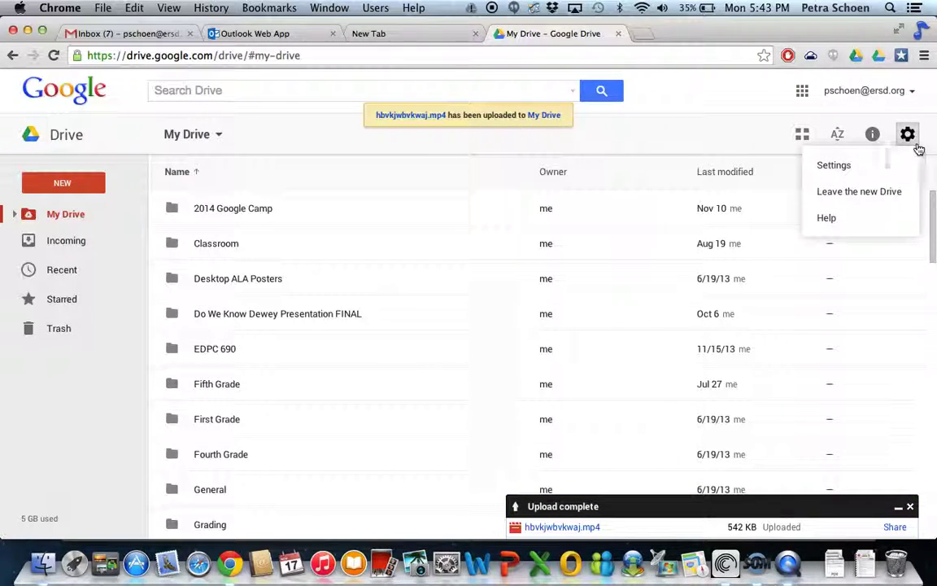
left_click(871, 165)
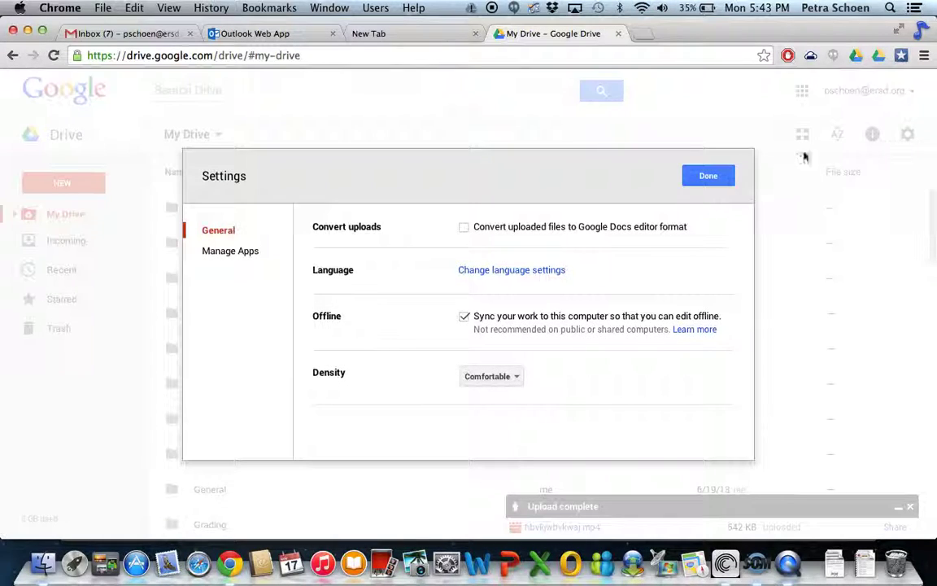
left_click(709, 176)
left_click(907, 136)
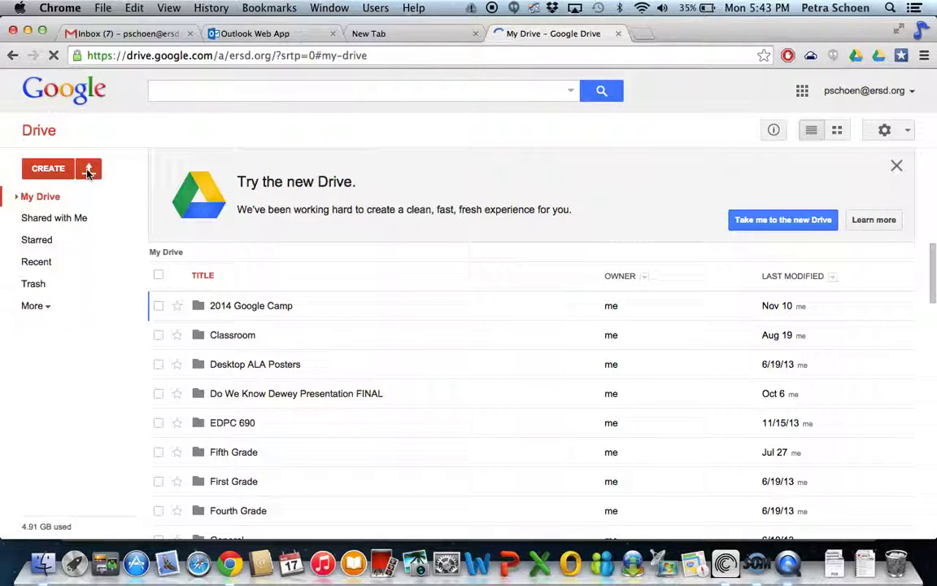
left_click(90, 171)
Step: Choose Files… upload and scroll the ER Folder to hbvkjwbvkwaj.mp4
left_click(110, 199)
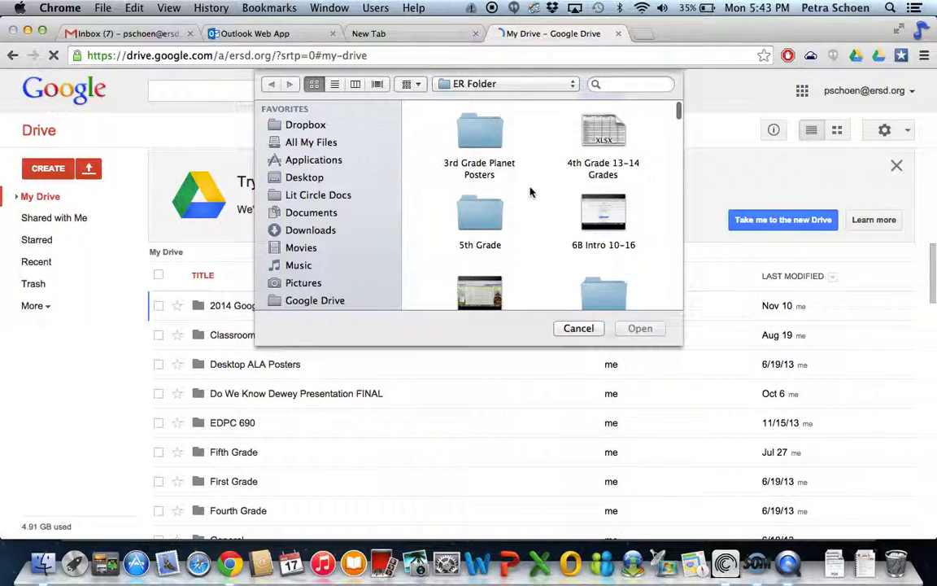
scroll(530, 192, "down", 2)
scroll(529, 192, "down", 5)
scroll(530, 193, "down", 5)
scroll(530, 192, "down", 5)
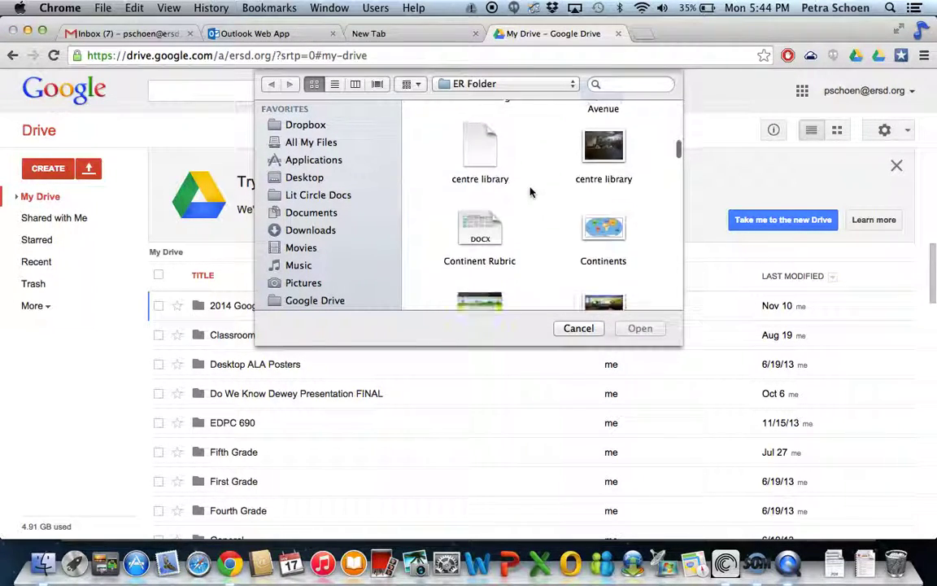
scroll(530, 192, "down", 5)
scroll(529, 192, "down", 2)
scroll(529, 192, "up", 2)
scroll(530, 192, "down", 3)
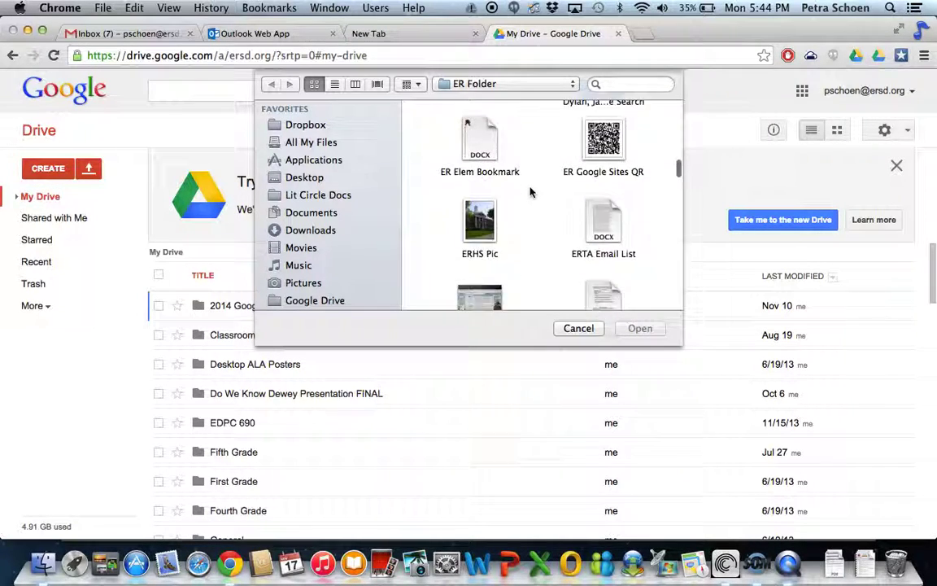
scroll(530, 192, "down", 3)
scroll(529, 192, "down", 3)
scroll(530, 192, "down", 3)
scroll(530, 192, "down", 3)
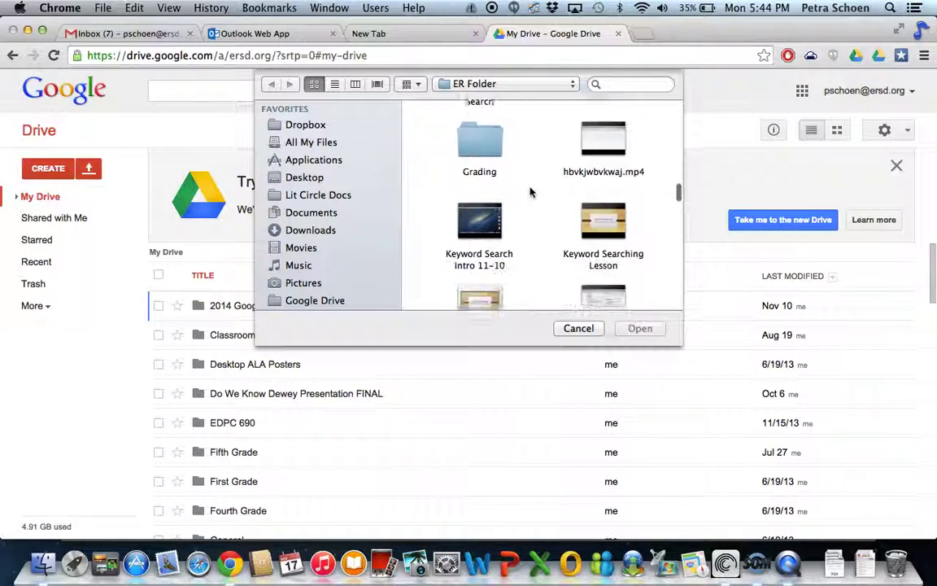
scroll(530, 192, "down", 3)
scroll(529, 279, "up", 1)
scroll(529, 278, "up", 2)
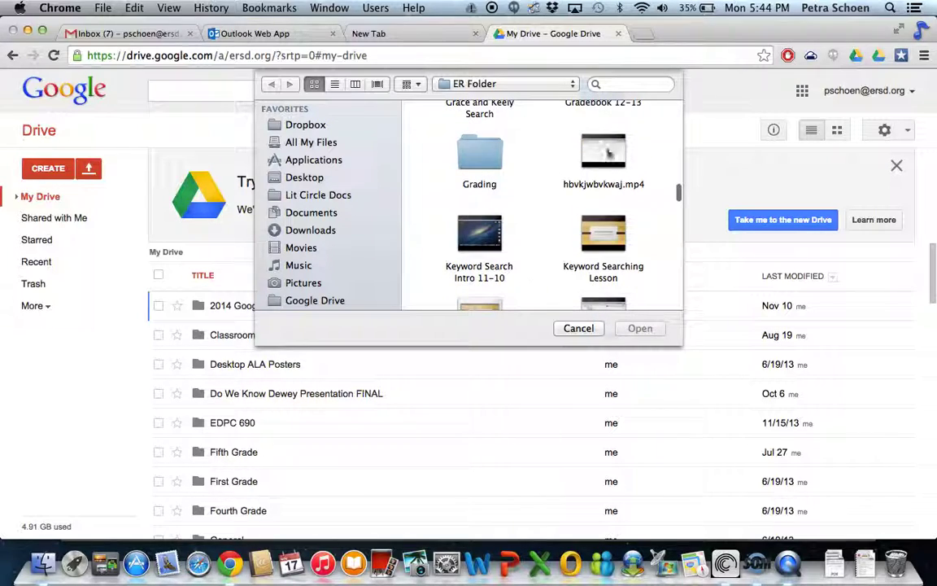
Step: Select hbvkjwbvkwaj.mp4 and start its upload with the default upload settings
left_click(608, 153)
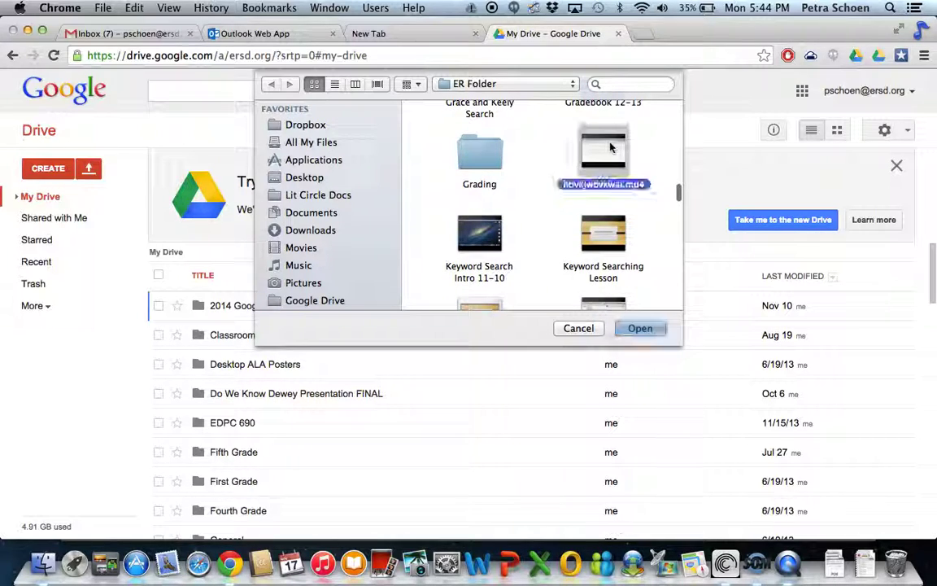
left_click(641, 329)
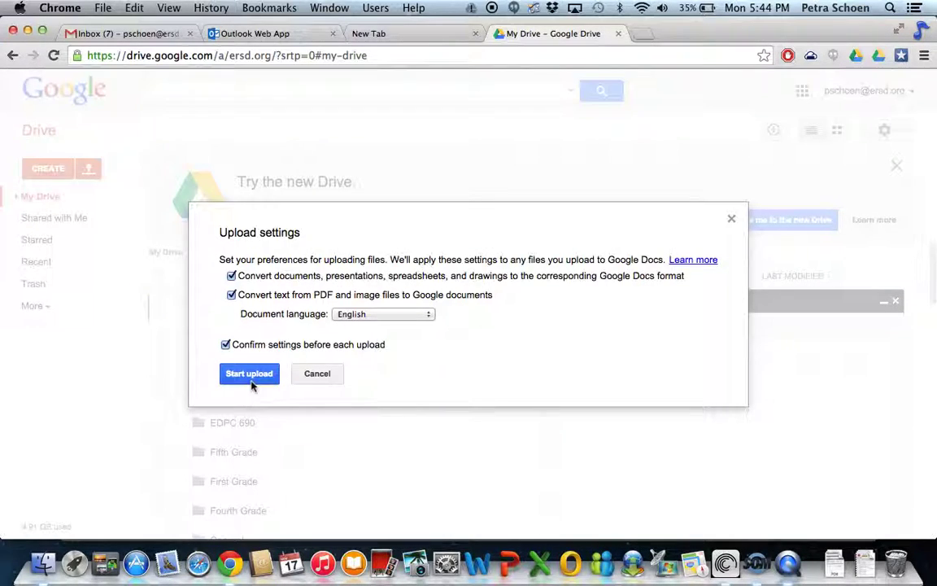
left_click(249, 374)
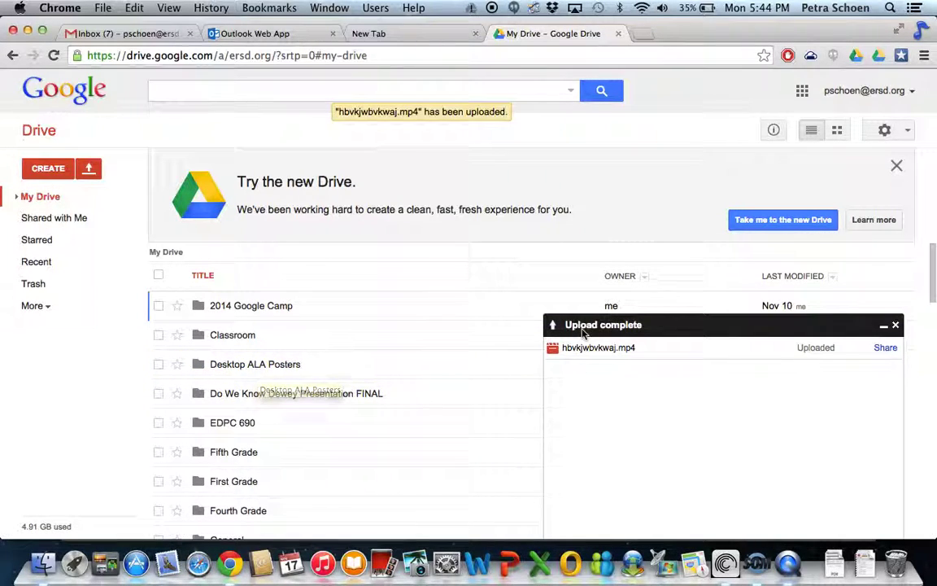
Step: Dismiss the upload panel and open Share for the first hbvkjwbvkwaj.mp4 file
left_click(896, 326)
scroll(402, 393, "down", 5)
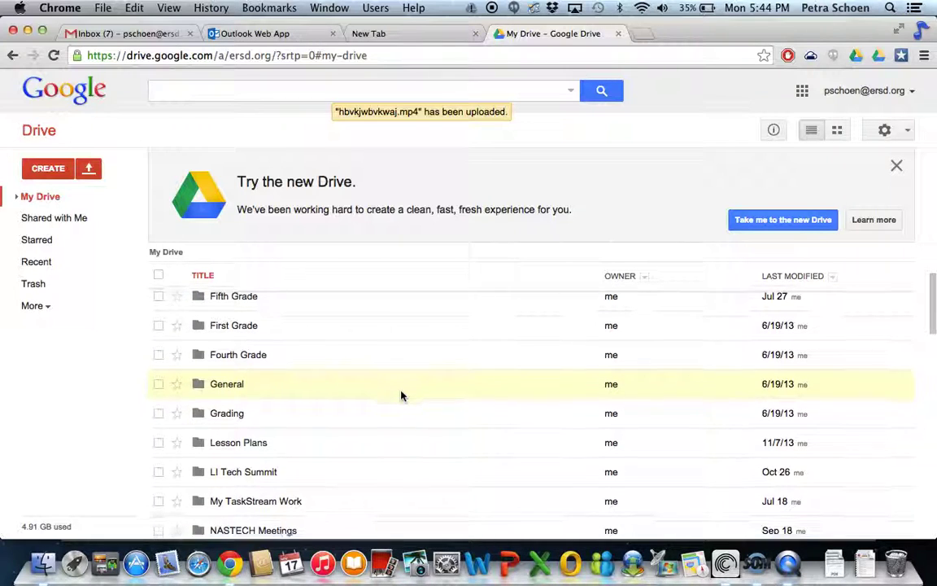
scroll(400, 395, "down", 5)
scroll(401, 394, "down", 3)
scroll(401, 393, "down", 2)
scroll(402, 393, "down", 2)
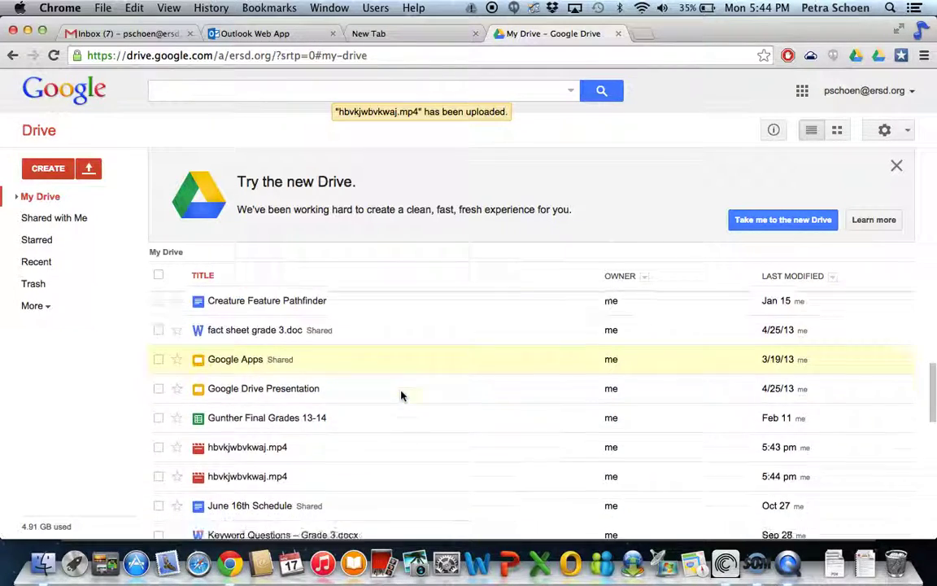
scroll(391, 398, "down", 2)
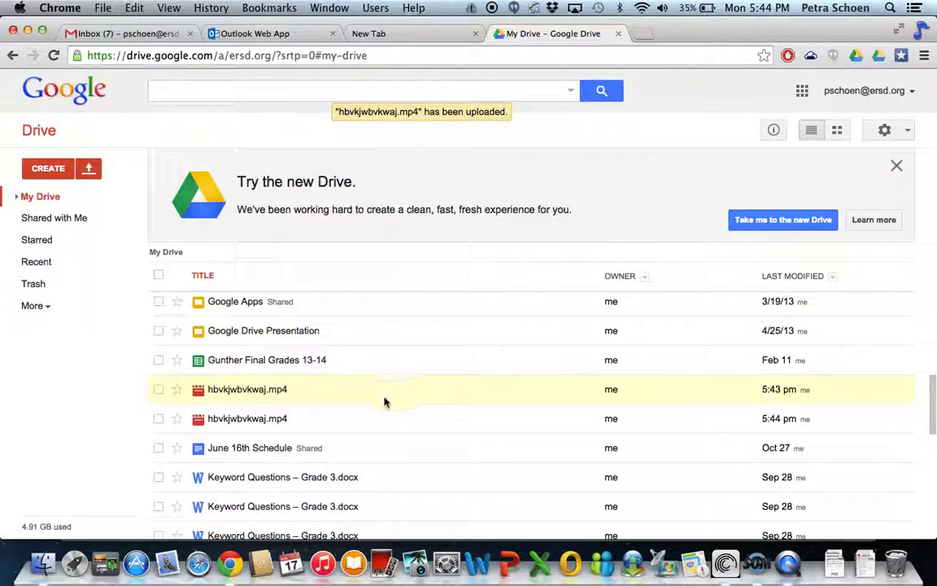
right_click(265, 391)
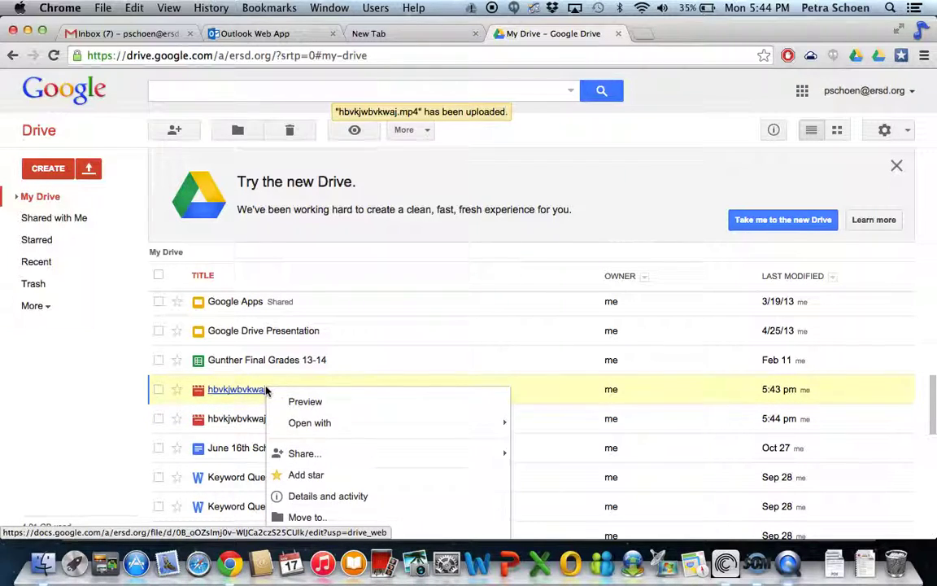
mouse_move(302, 453)
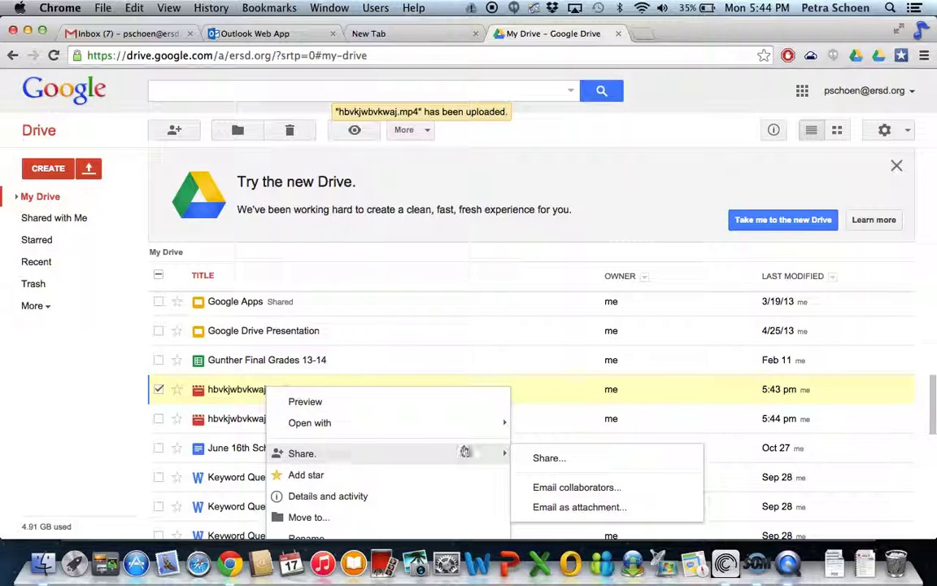
left_click(527, 458)
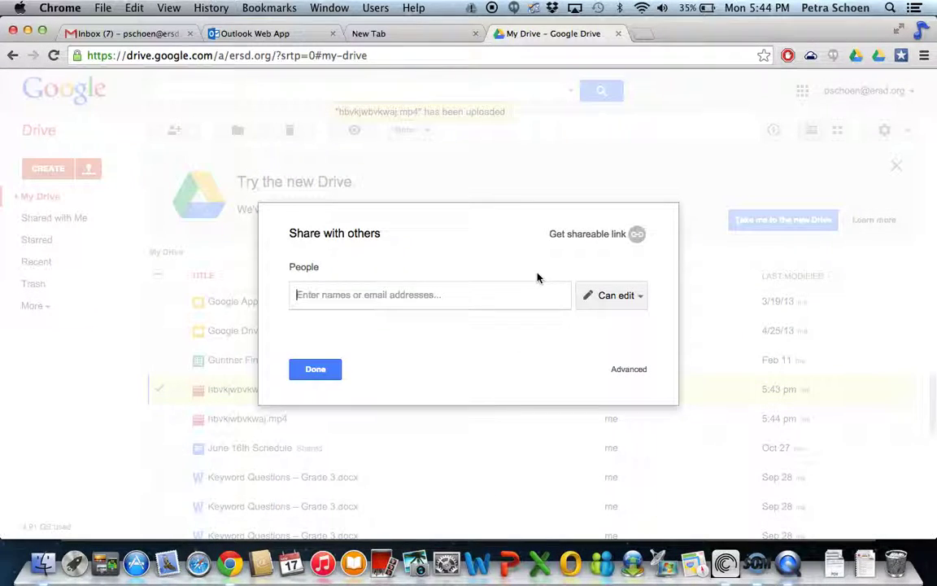
Step: Set hbvkjwbvkwaj.mp4's link access to Public on the web and copy its link
left_click(637, 235)
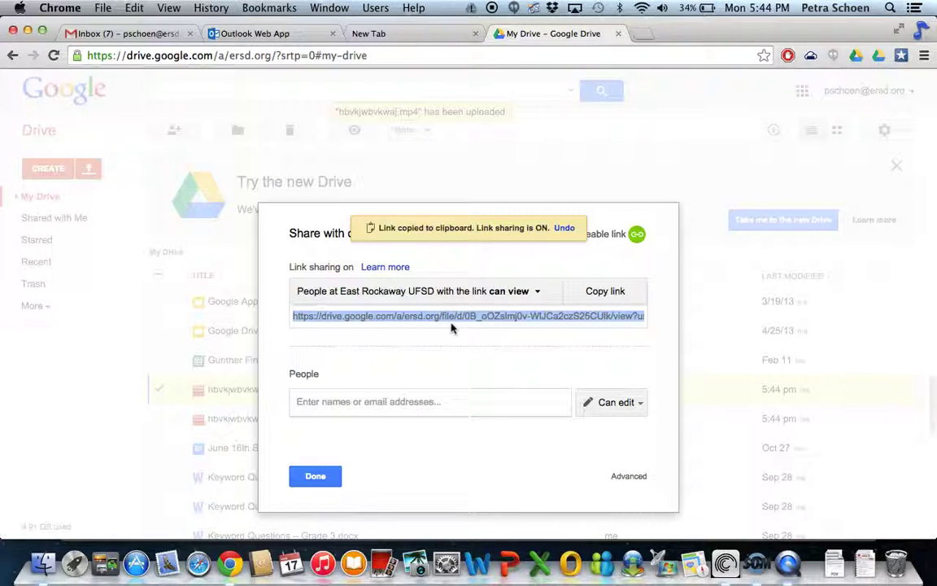
left_click(537, 301)
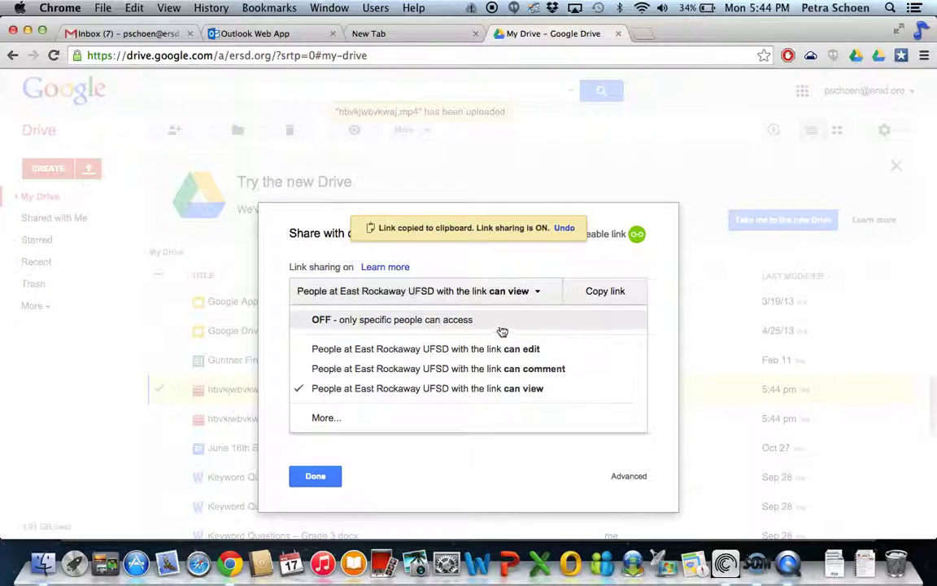
left_click(325, 418)
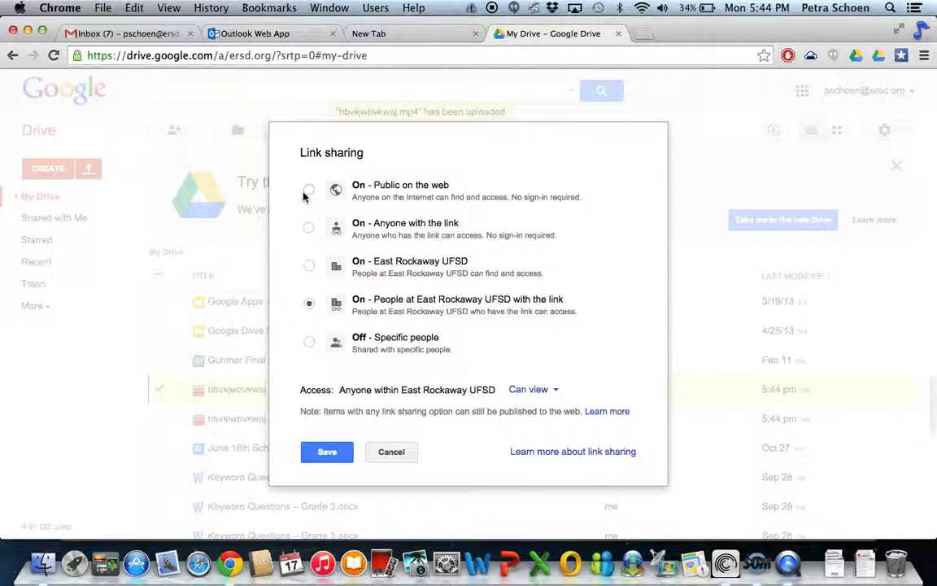
left_click(309, 189)
left_click(323, 450)
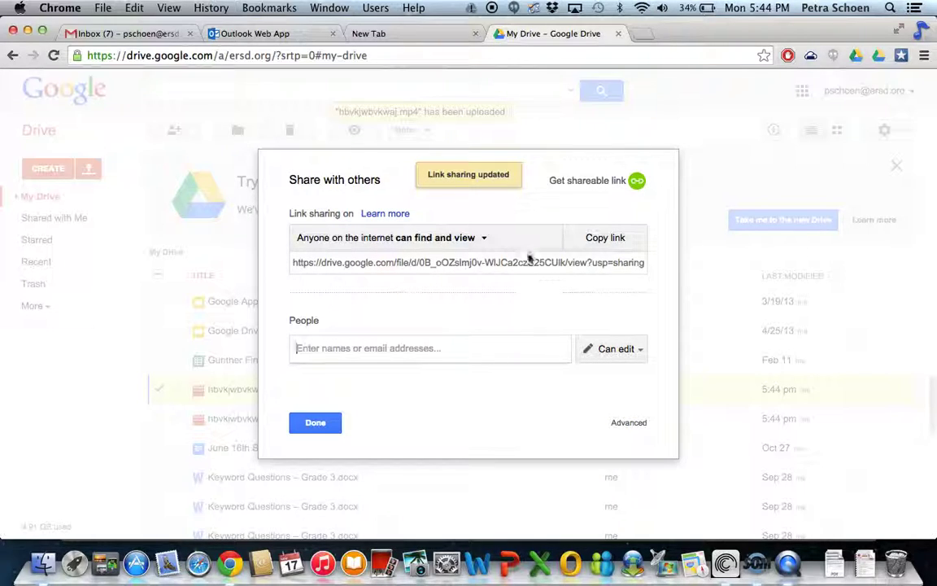
left_click(525, 265)
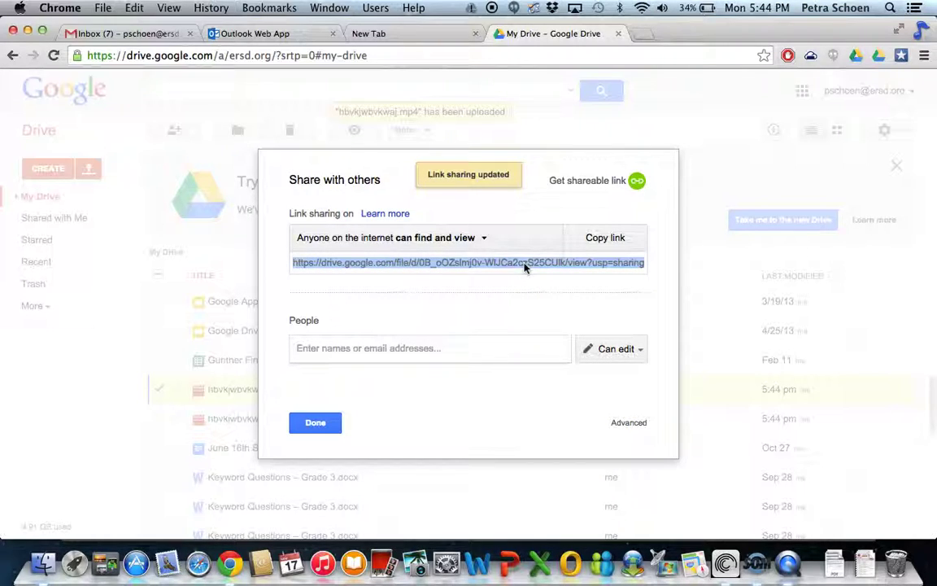
left_click(317, 424)
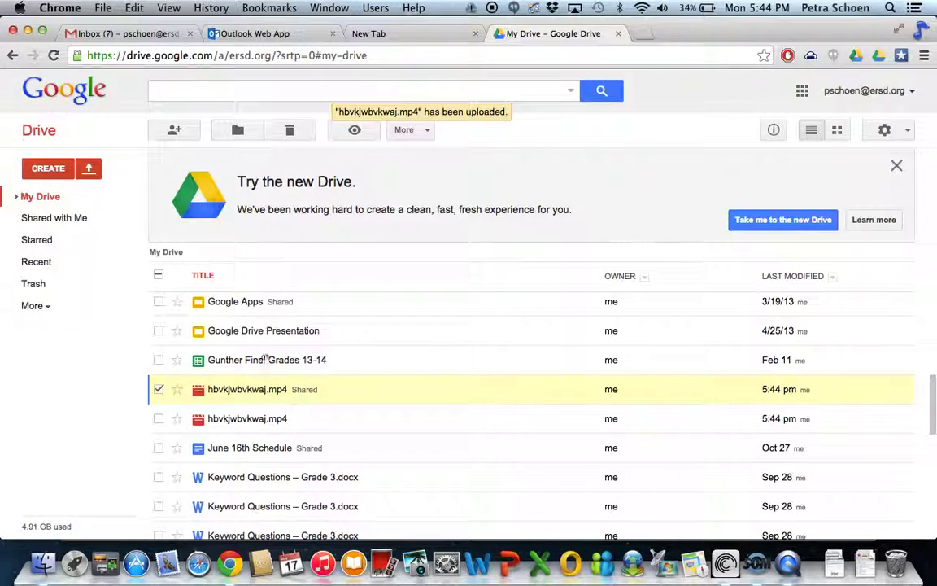